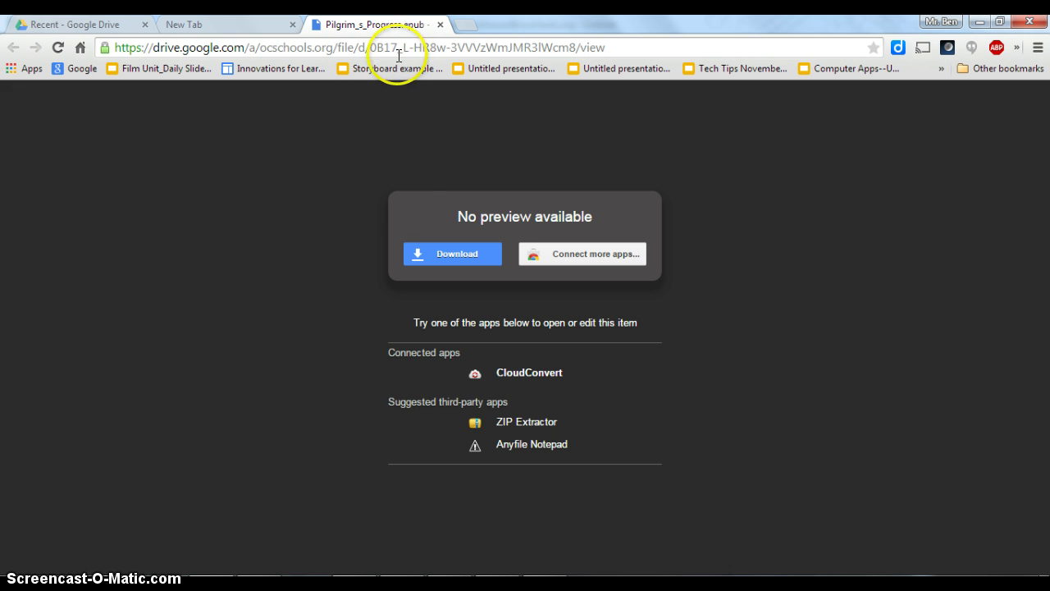
Download the 10.8 MB Pilgrim_s_Progress.epub from its Google Drive file page
{"action": "mouse_move", "coordinate": [418, 160]}
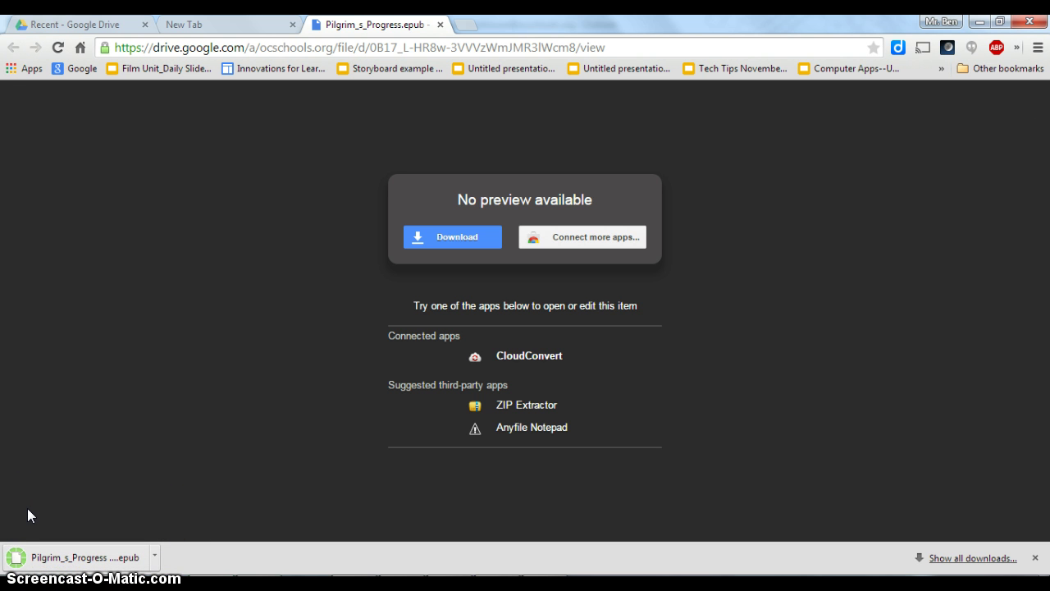
{"action": "left_click", "coordinate": [16, 555]}
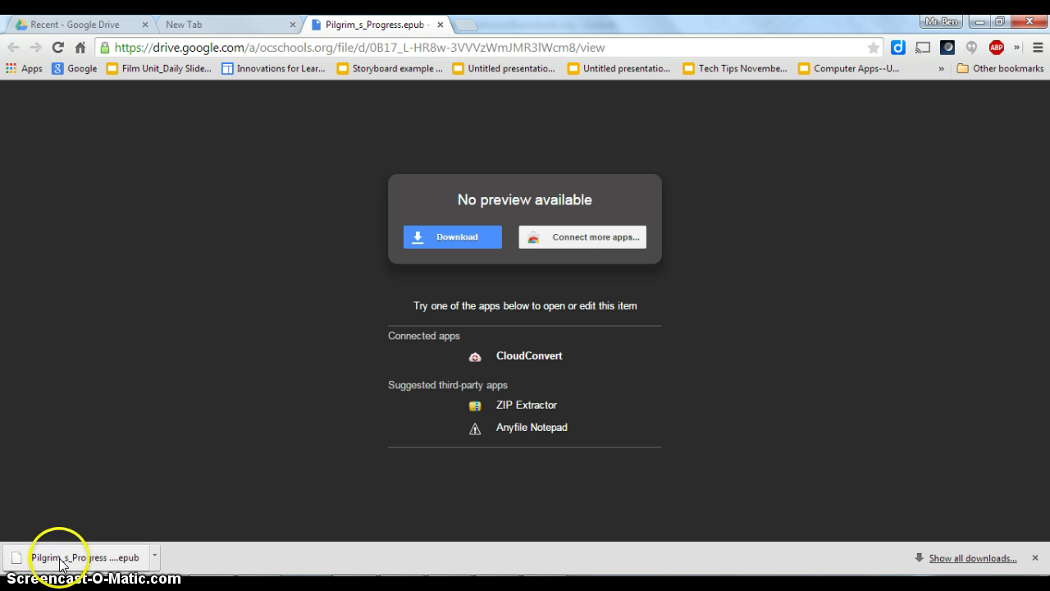
{"action": "left_click", "coordinate": [48, 558]}
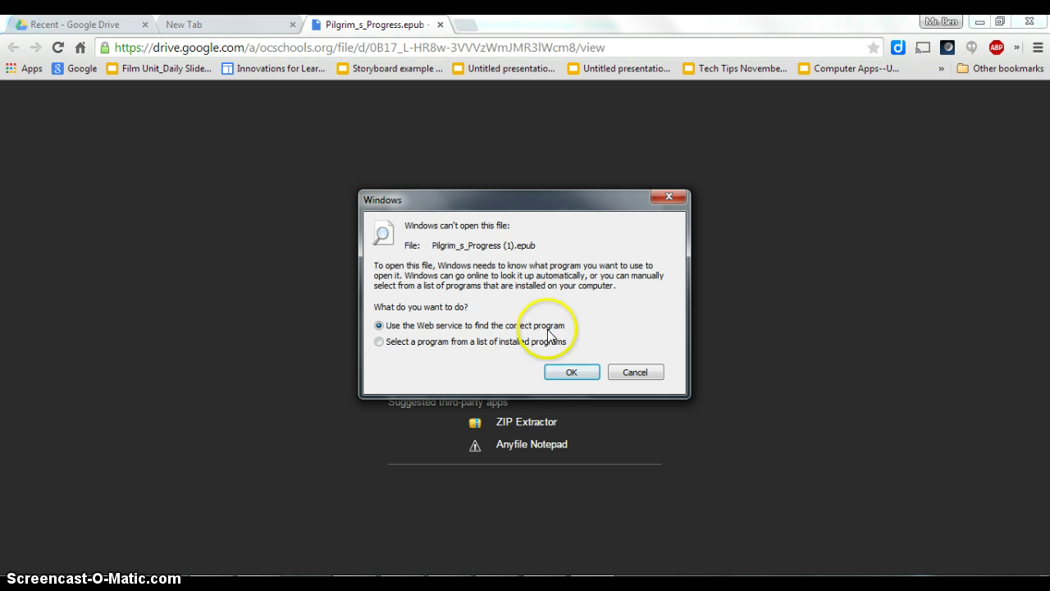
{"action": "left_click", "coordinate": [571, 374]}
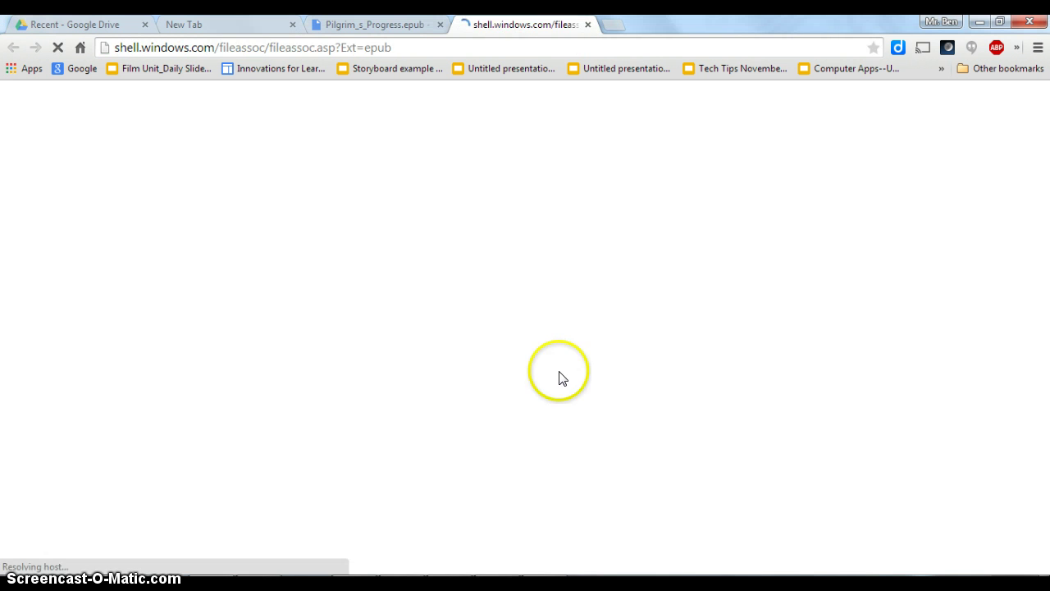
{"action": "left_click", "coordinate": [588, 25]}
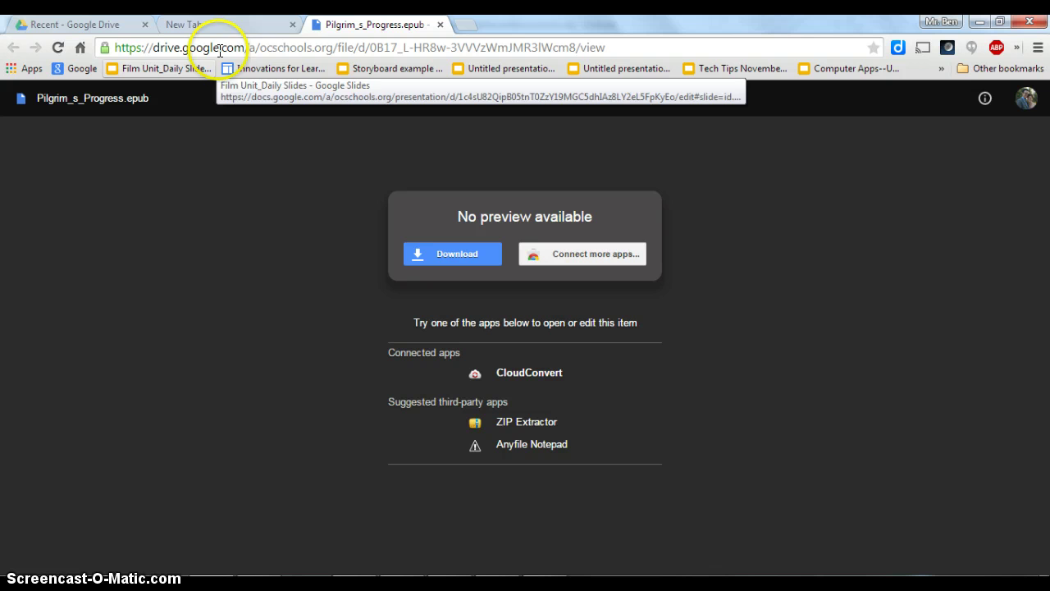
Search Google for 'chrome web store' in a new tab and go to the Chrome Web Store
{"action": "left_click", "coordinate": [464, 26]}
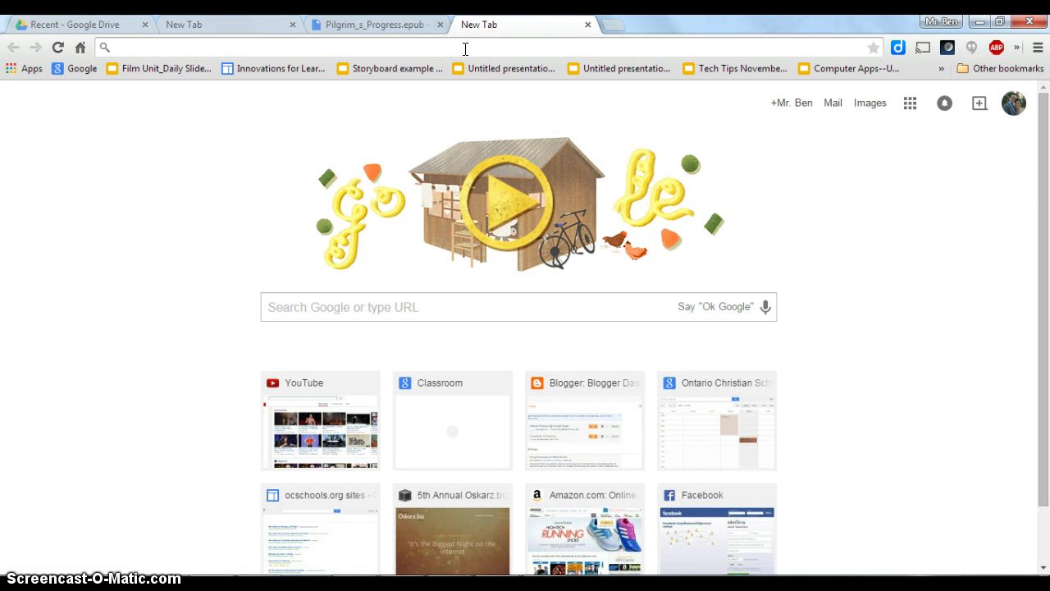
{"action": "type", "text": "chrome web"}
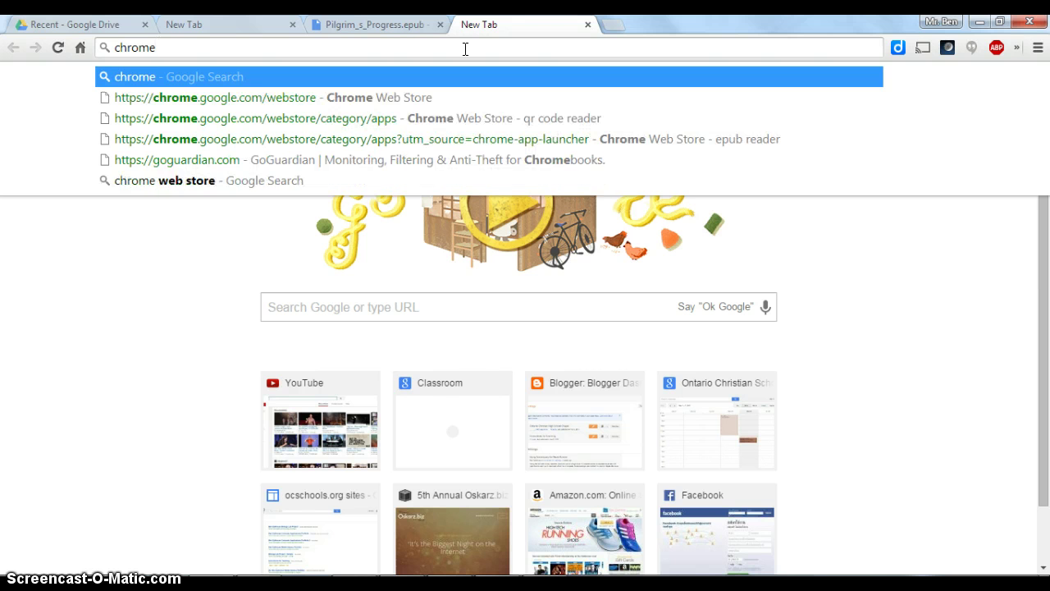
{"action": "type", "text": " store"}
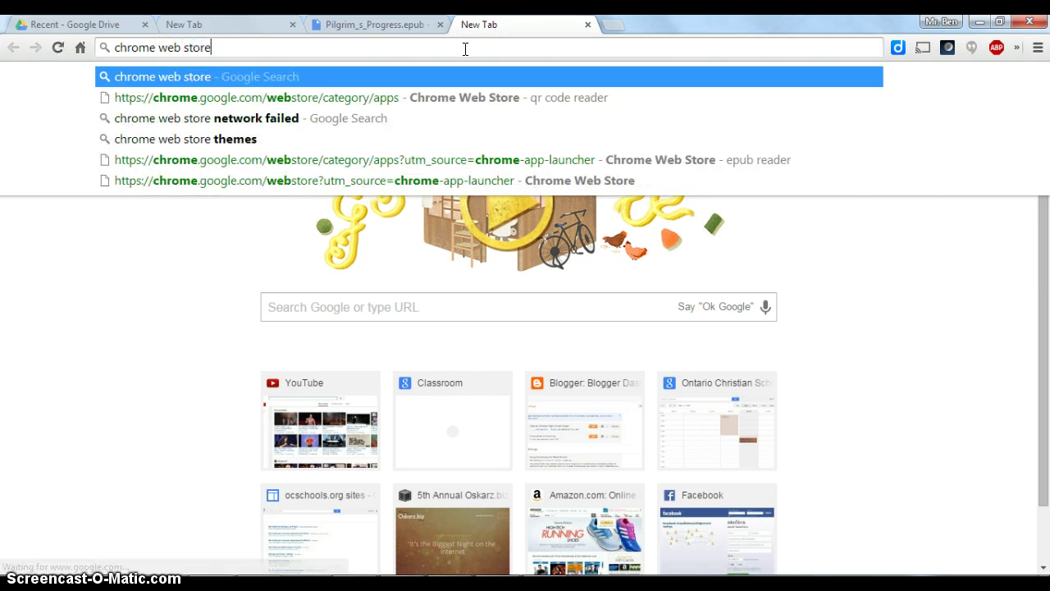
{"action": "key", "text": "Return"}
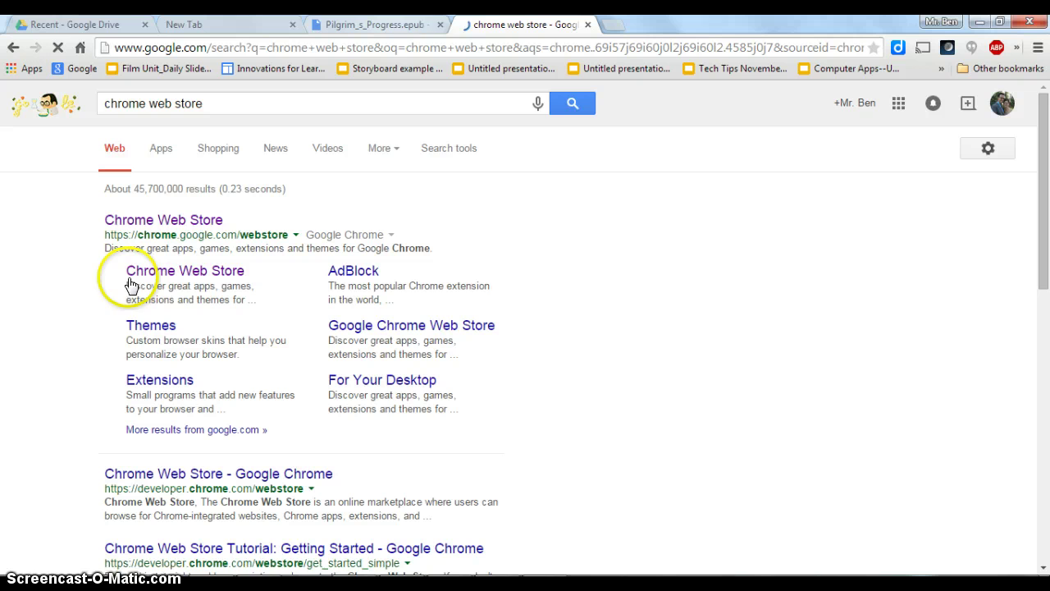
{"action": "left_click", "coordinate": [190, 222]}
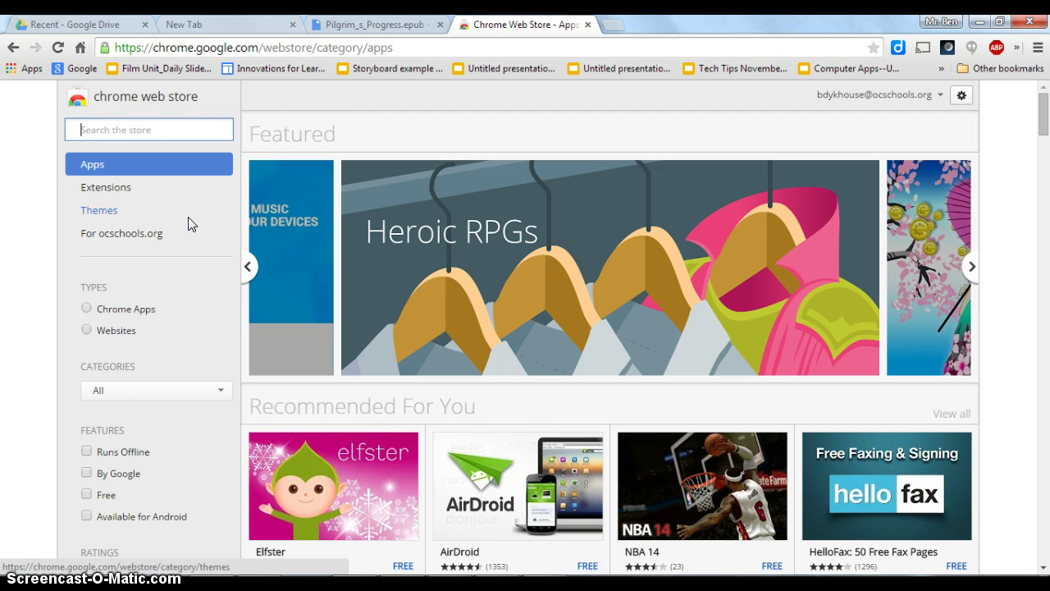
Search the Chrome Web Store for 'epub reader' apps
{"action": "left_click", "coordinate": [146, 131]}
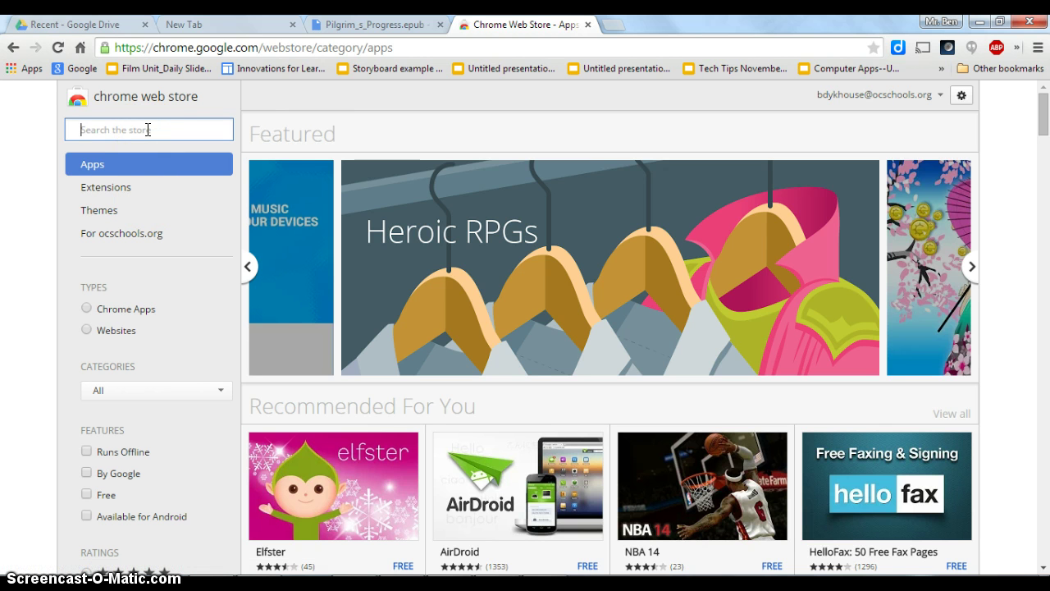
{"action": "type", "text": "epu"}
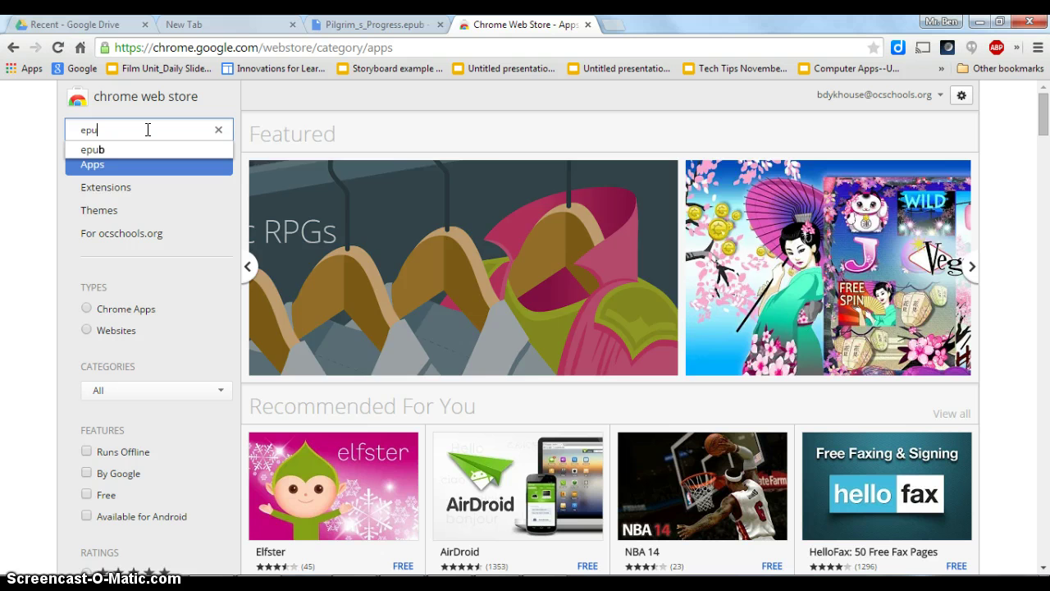
{"action": "type", "text": "b reader"}
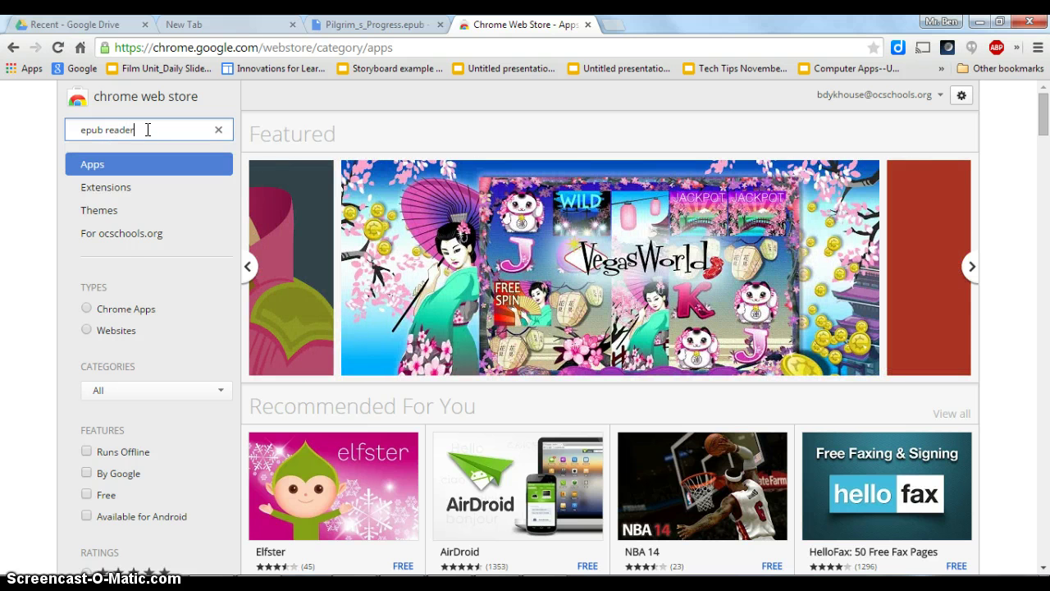
{"action": "key", "text": "Return"}
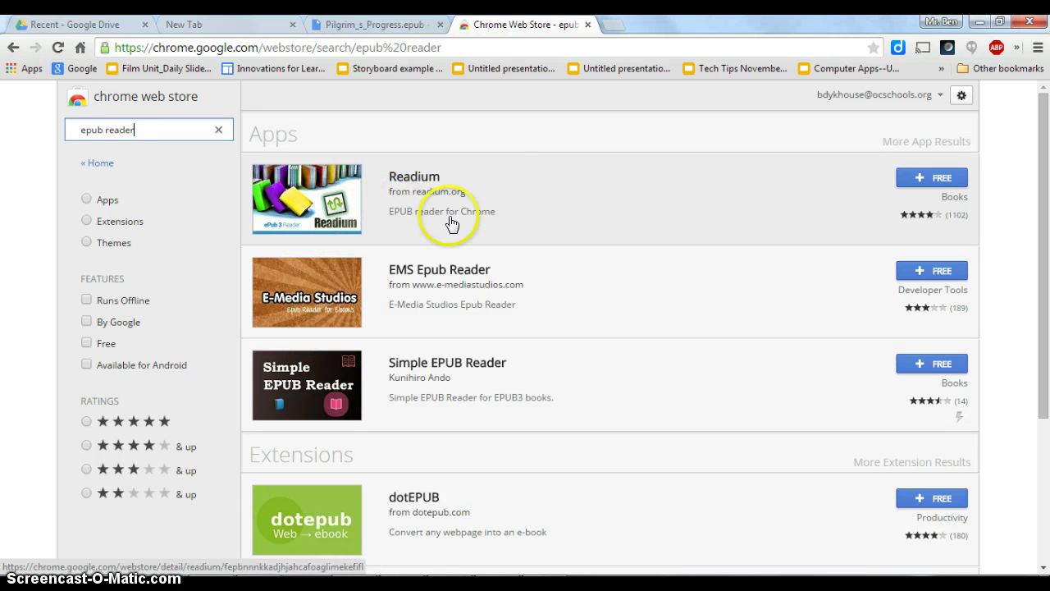
Add the free Readium app to Chrome and launch it from the app launcher
{"action": "left_click", "coordinate": [923, 180]}
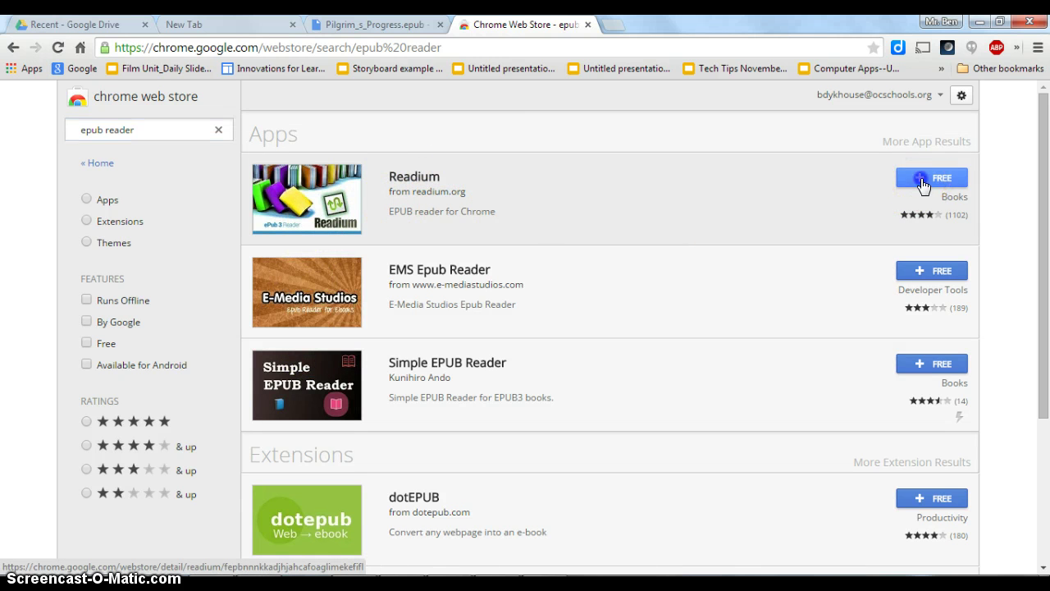
{"action": "left_click", "coordinate": [548, 190]}
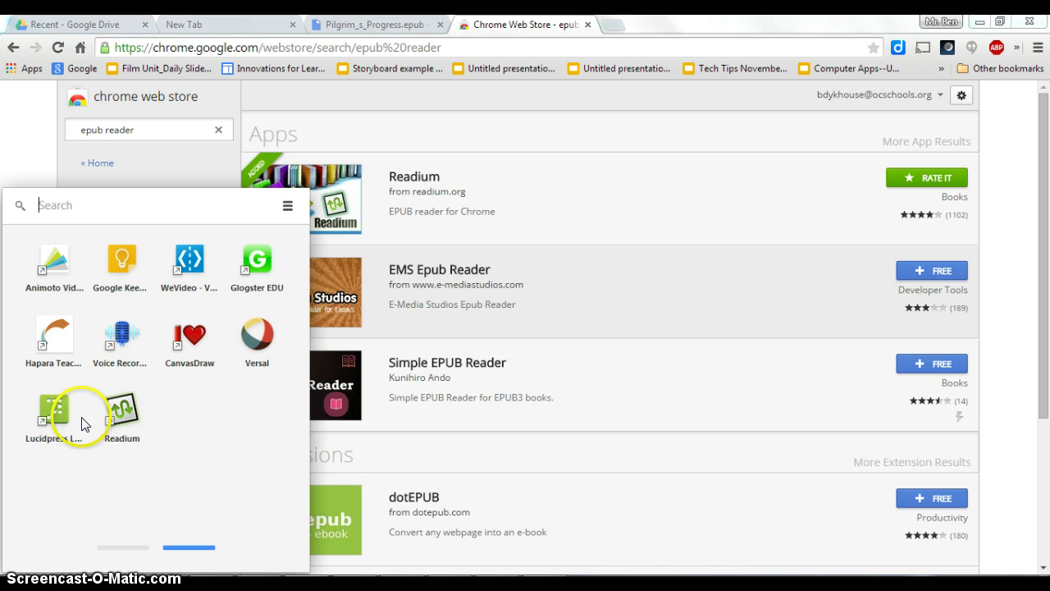
{"action": "left_click", "coordinate": [122, 411]}
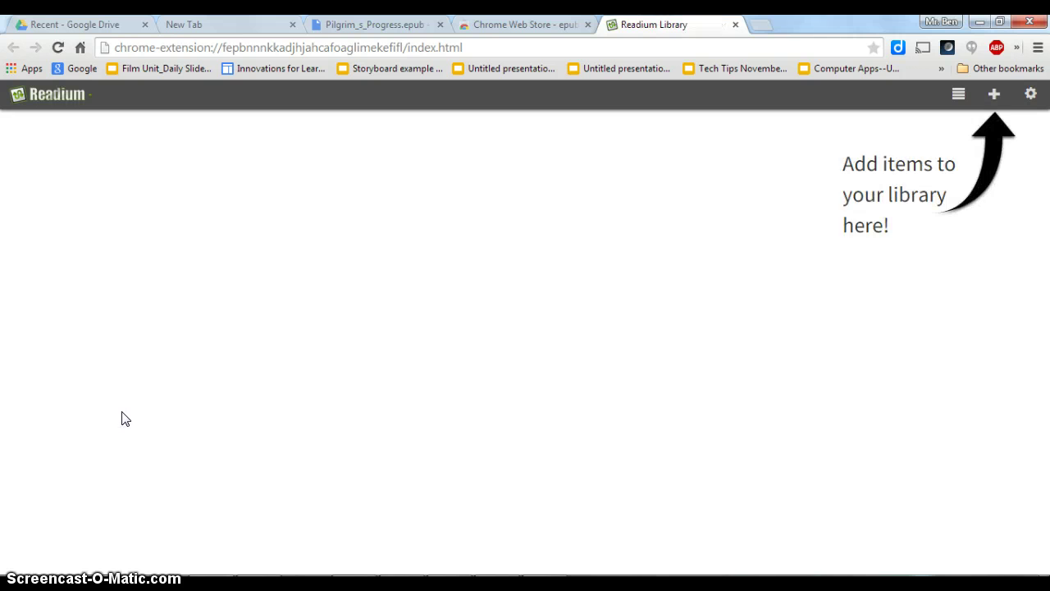
{"action": "left_click", "coordinate": [124, 410]}
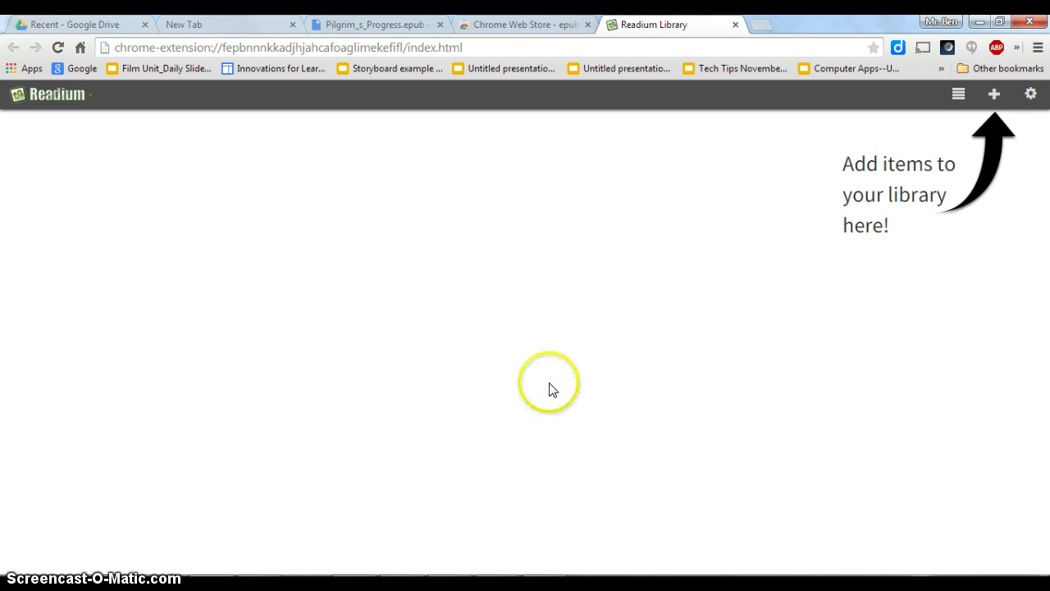
Import Pilgrim_s_Progress.epub from the local Downloads folder into the Readium library
{"action": "left_click", "coordinate": [994, 95]}
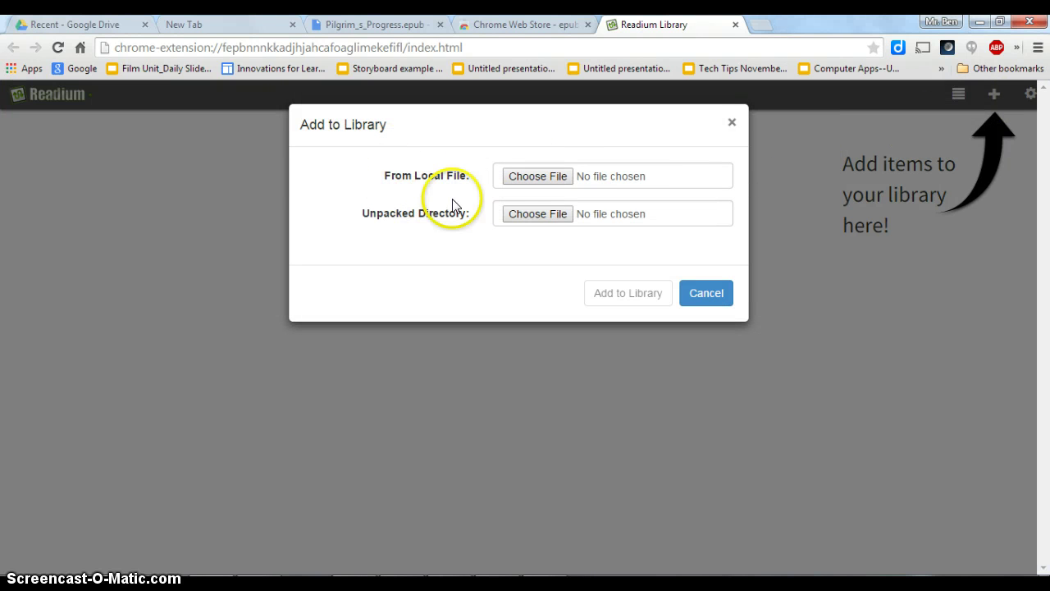
{"action": "left_click", "coordinate": [534, 177]}
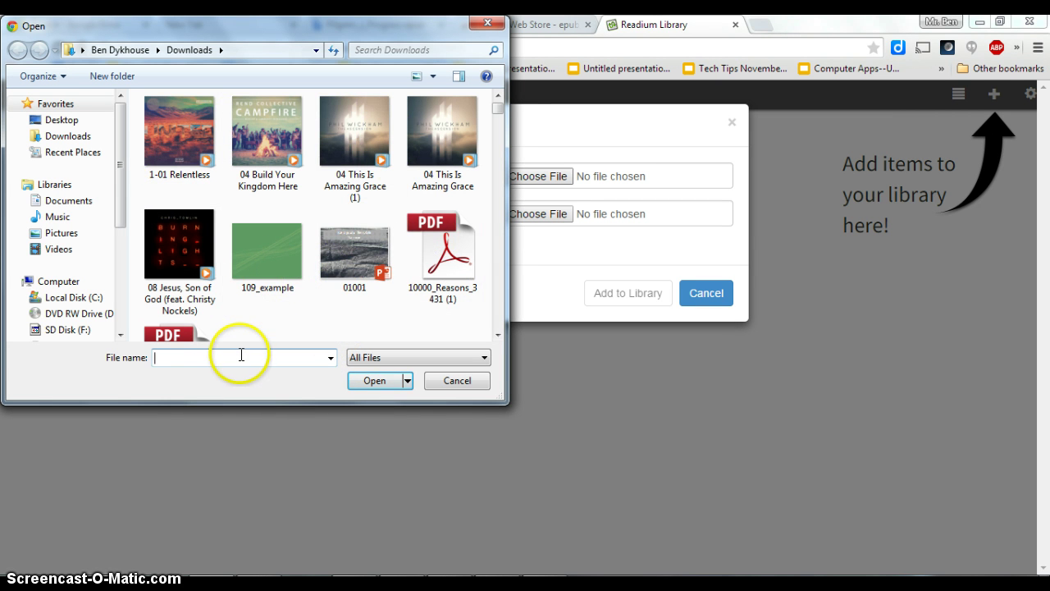
{"action": "type", "text": "Pil"}
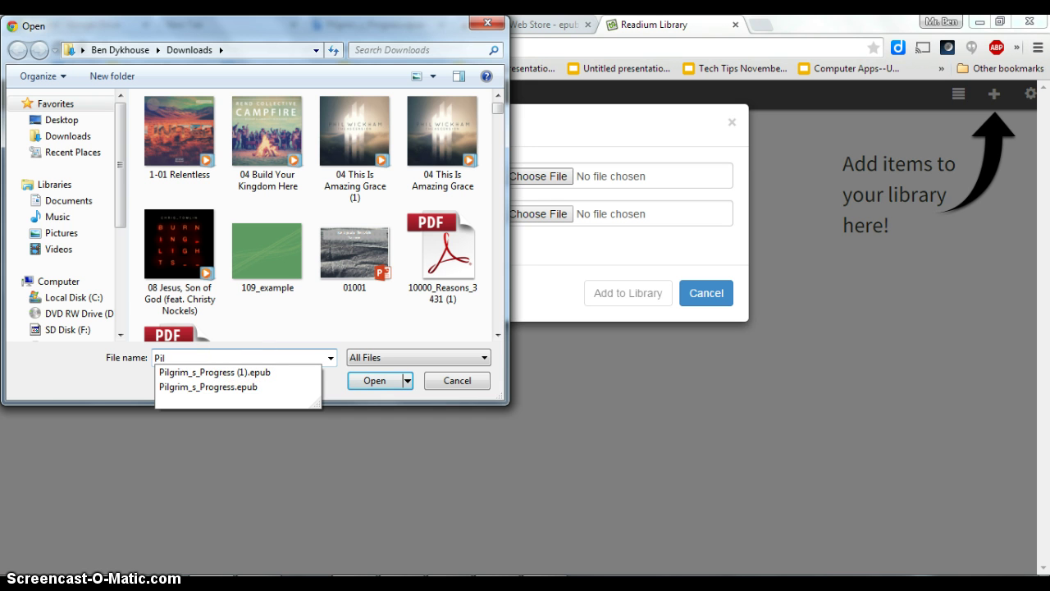
{"action": "key", "text": "Down"}
{"action": "key", "text": "Down"}
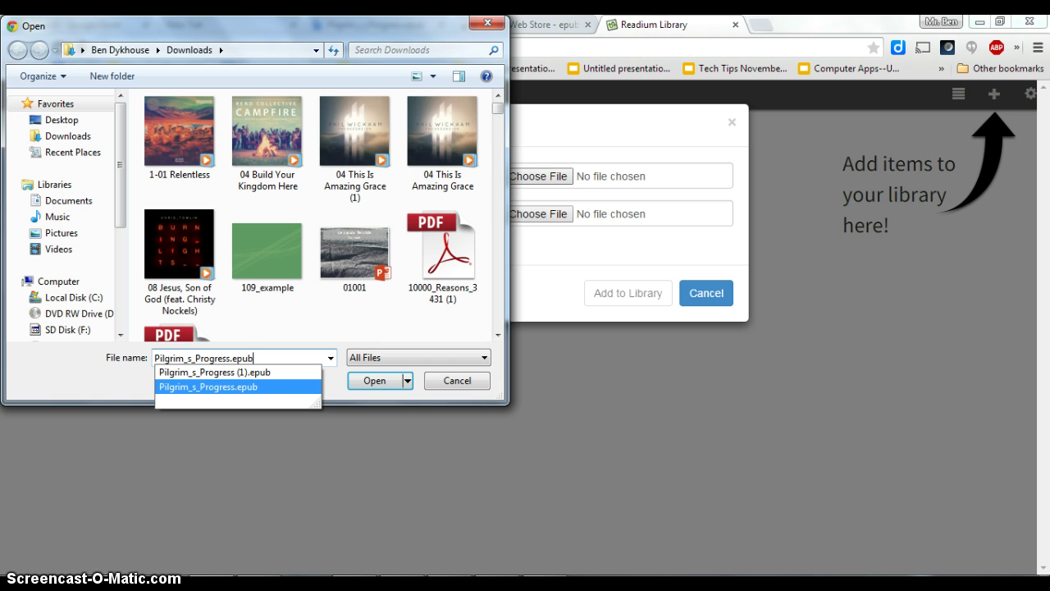
{"action": "key", "text": "Return"}
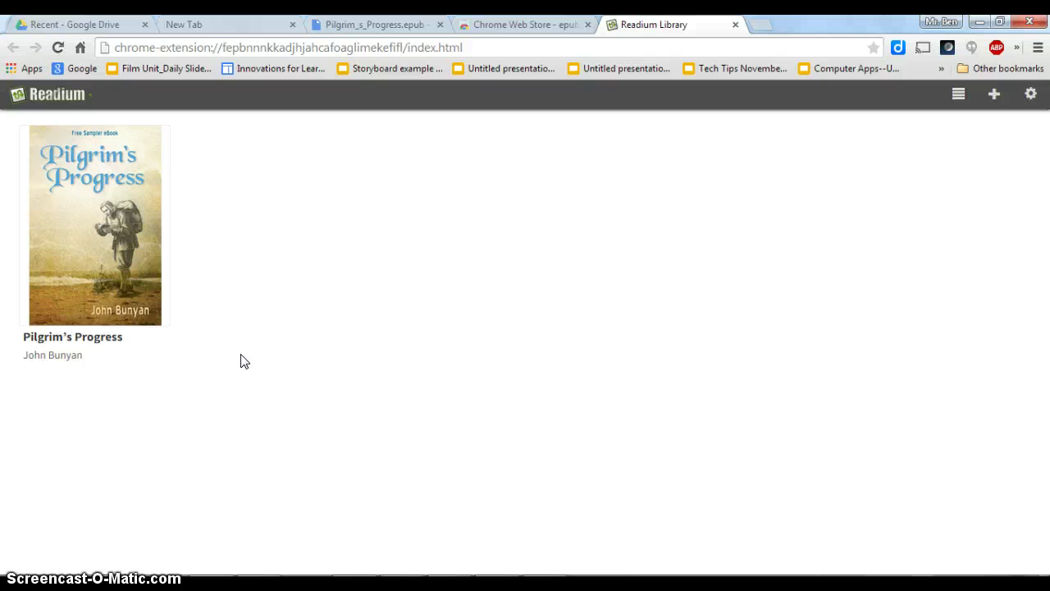
Open Pilgrim's Progress and page forward from the cover past The First Stage
{"action": "left_click", "coordinate": [93, 234]}
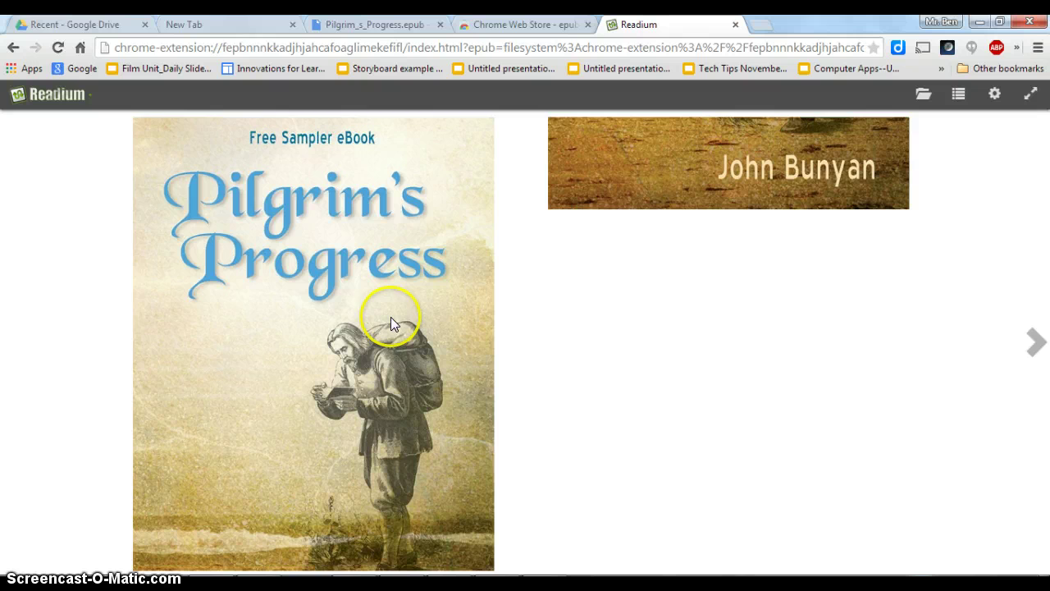
{"action": "left_click", "coordinate": [1038, 336]}
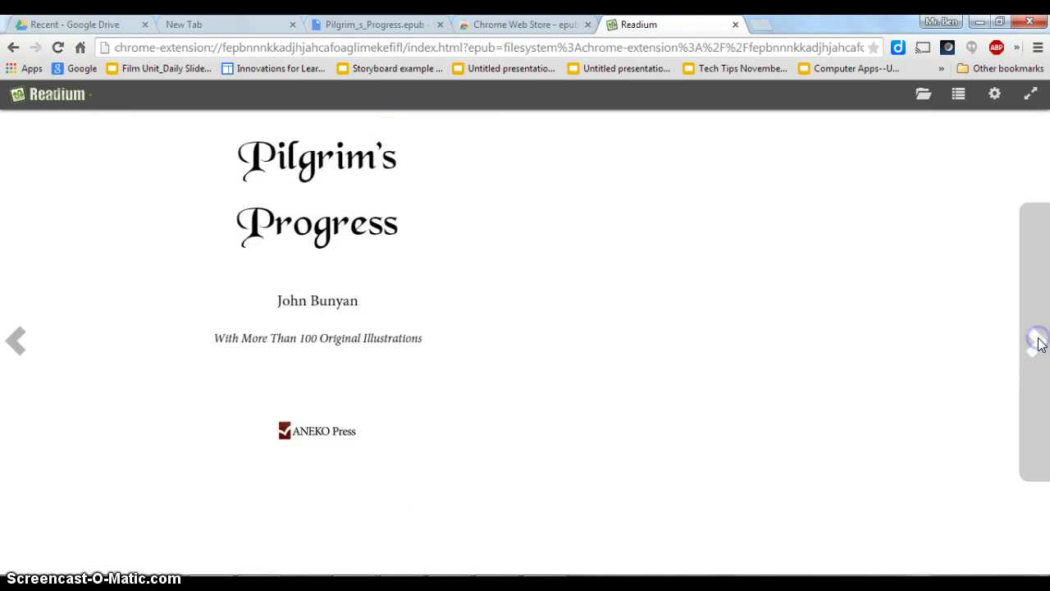
{"action": "left_click", "coordinate": [1038, 343]}
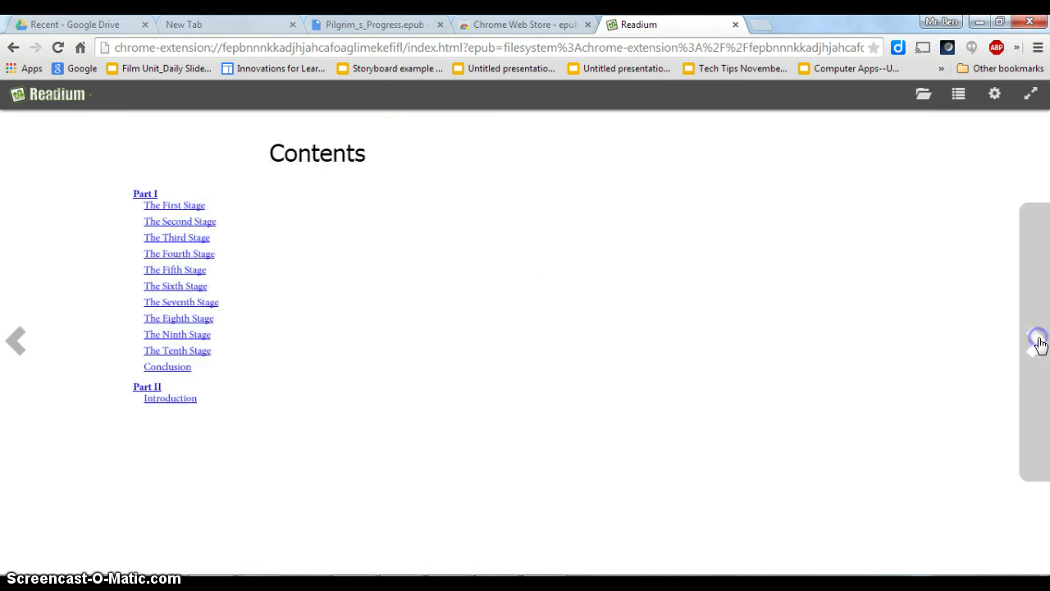
{"action": "left_click", "coordinate": [1038, 343]}
{"action": "left_click", "coordinate": [1040, 343]}
{"action": "left_click", "coordinate": [1038, 343]}
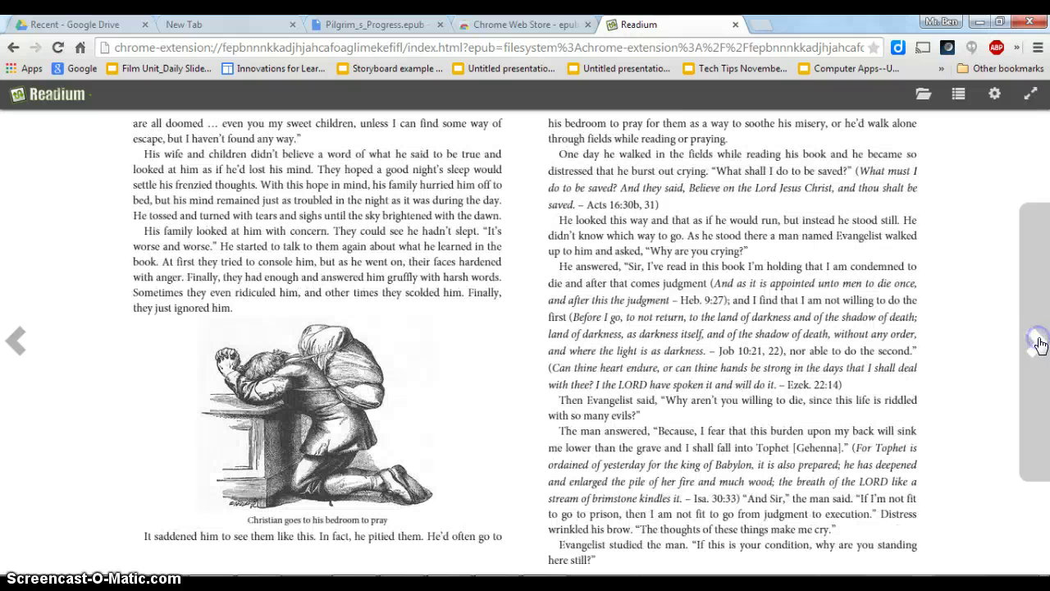
{"action": "left_click", "coordinate": [1038, 343]}
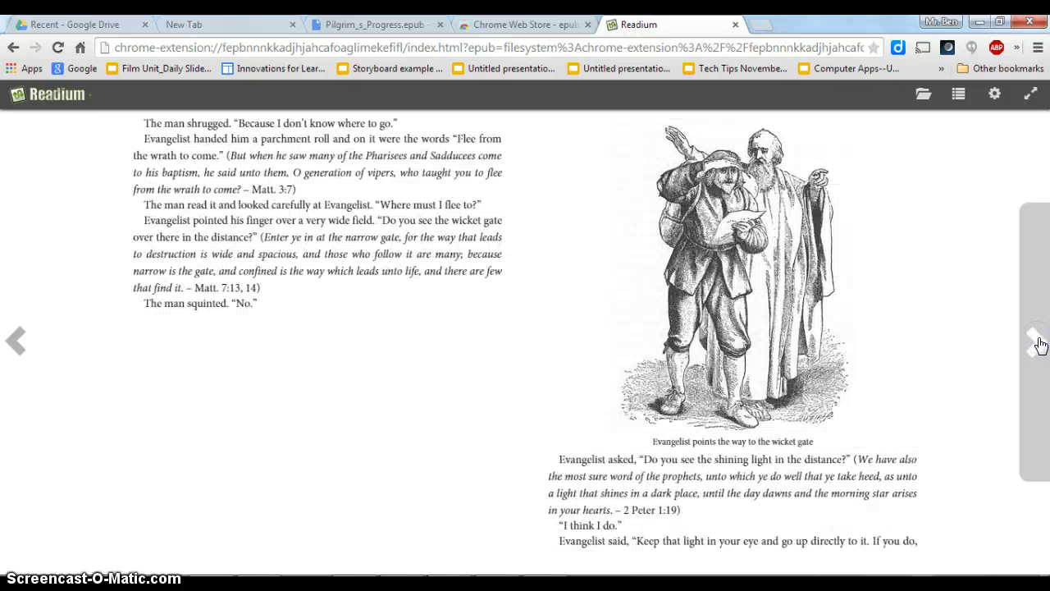
{"action": "left_click", "coordinate": [1039, 344]}
{"action": "left_click", "coordinate": [1038, 343]}
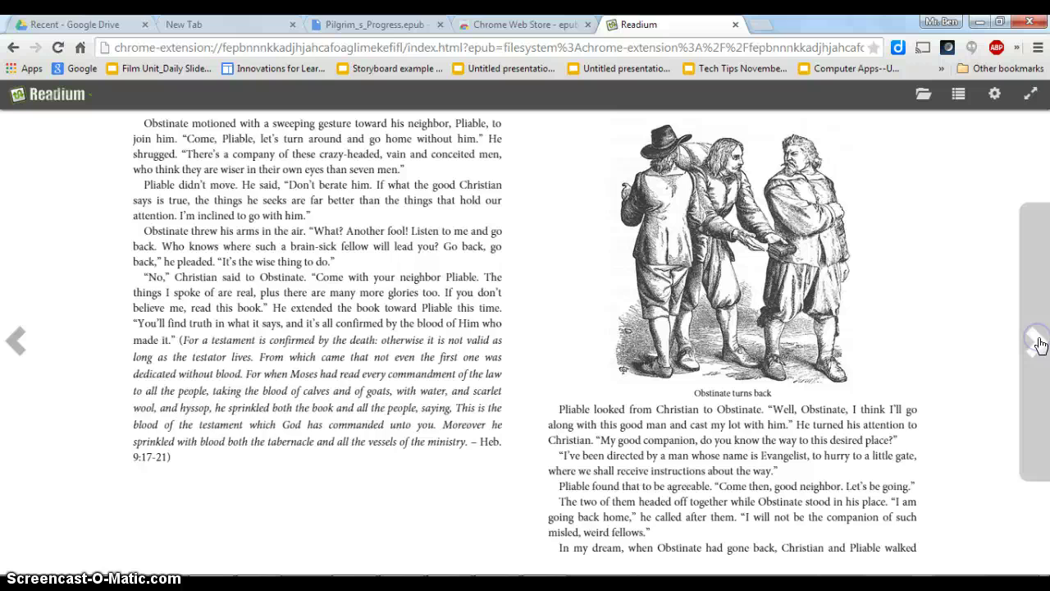
{"action": "left_click", "coordinate": [1039, 343]}
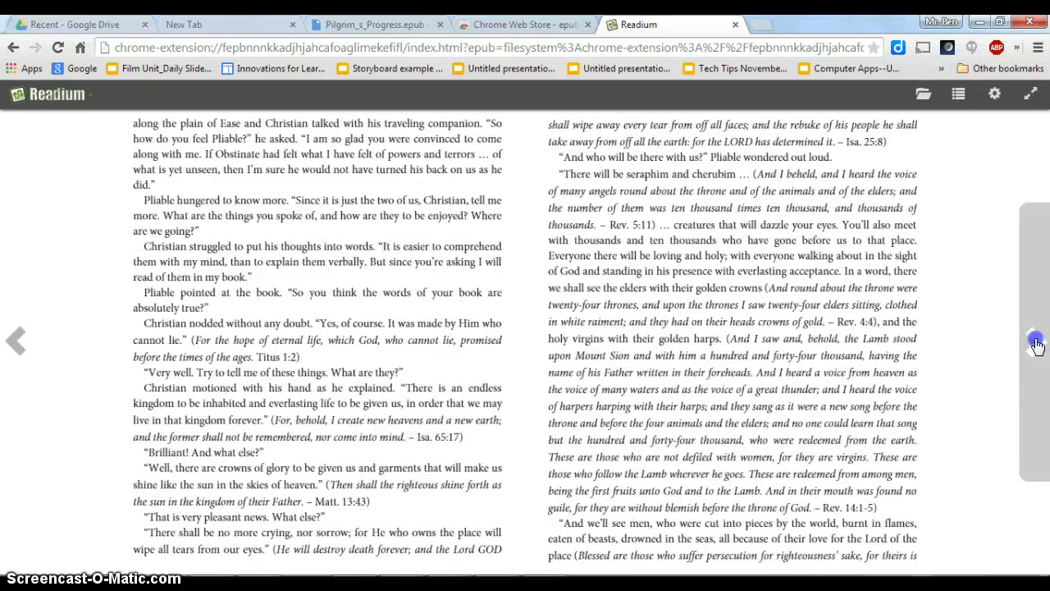
{"action": "left_click", "coordinate": [1037, 345]}
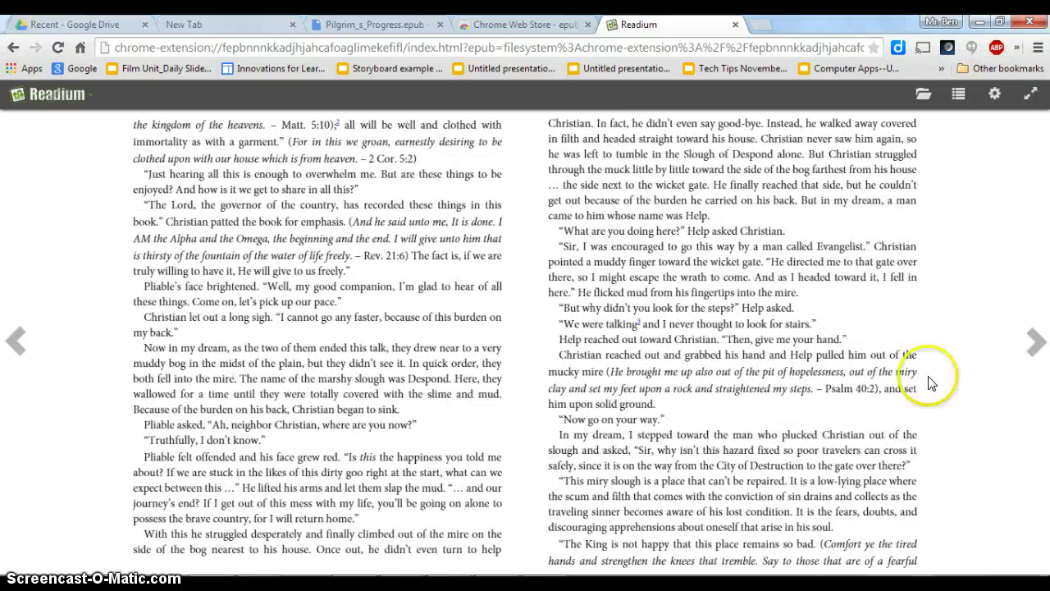
Page back five spreads, then return to the Chrome Web Store epub reader results
{"action": "left_click", "coordinate": [18, 339]}
{"action": "left_click", "coordinate": [18, 339]}
{"action": "left_click", "coordinate": [18, 339]}
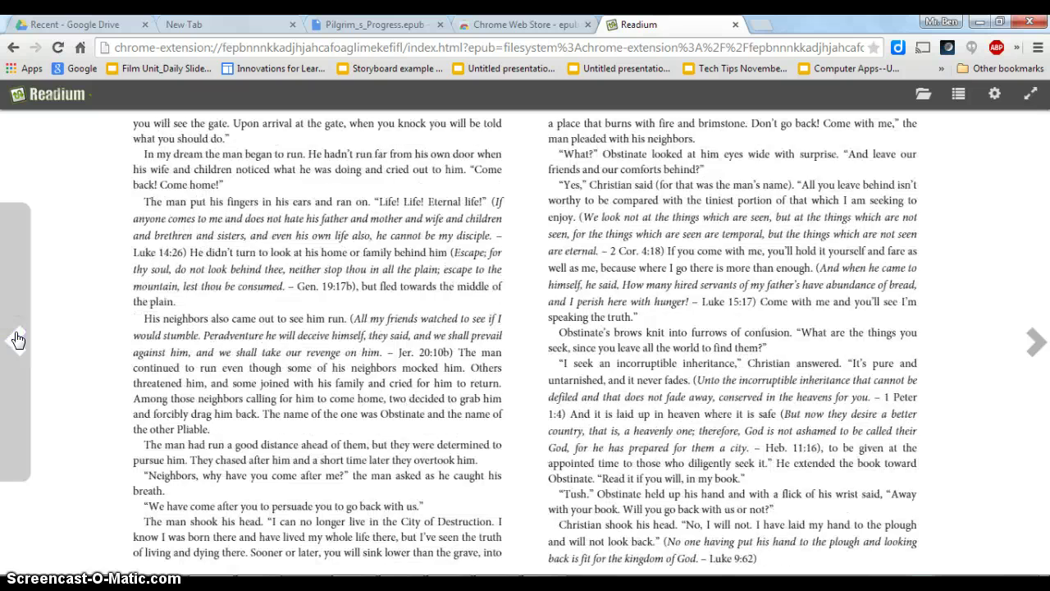
{"action": "left_click", "coordinate": [18, 338]}
{"action": "left_click", "coordinate": [18, 339]}
{"action": "left_click", "coordinate": [496, 26]}
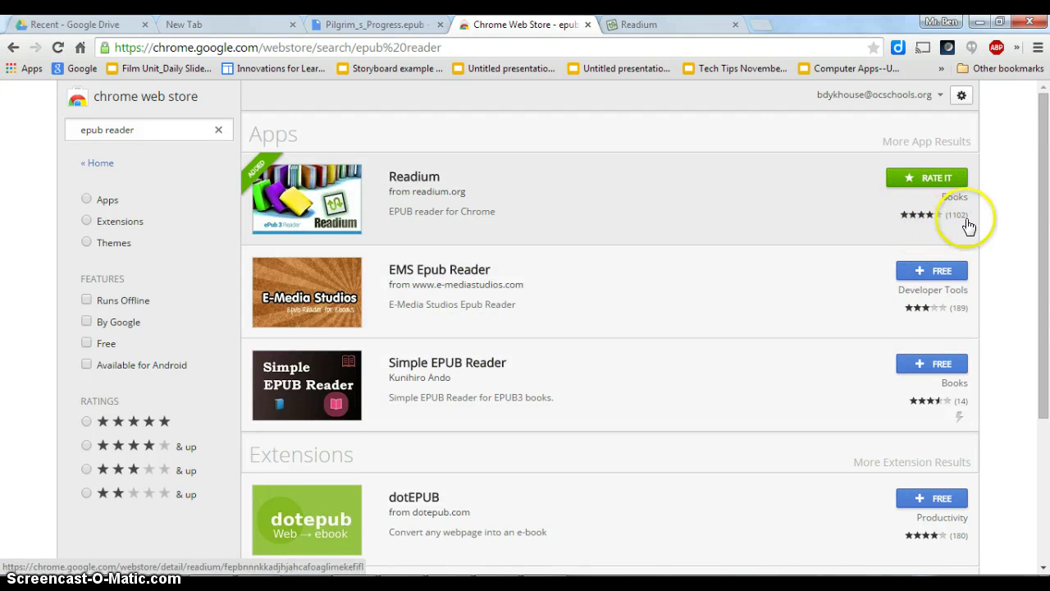
{"action": "left_click", "coordinate": [900, 214]}
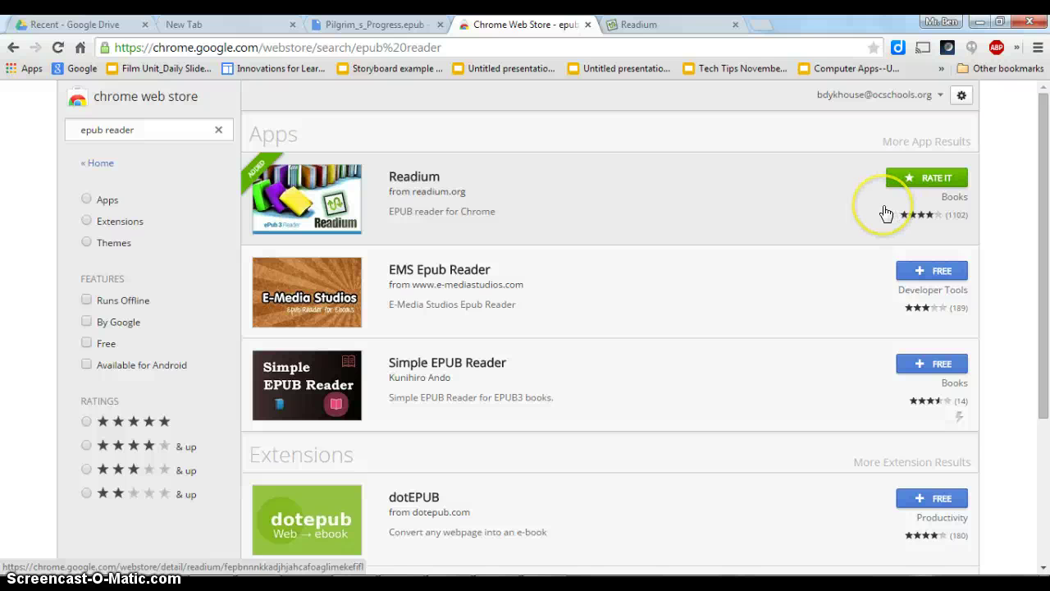